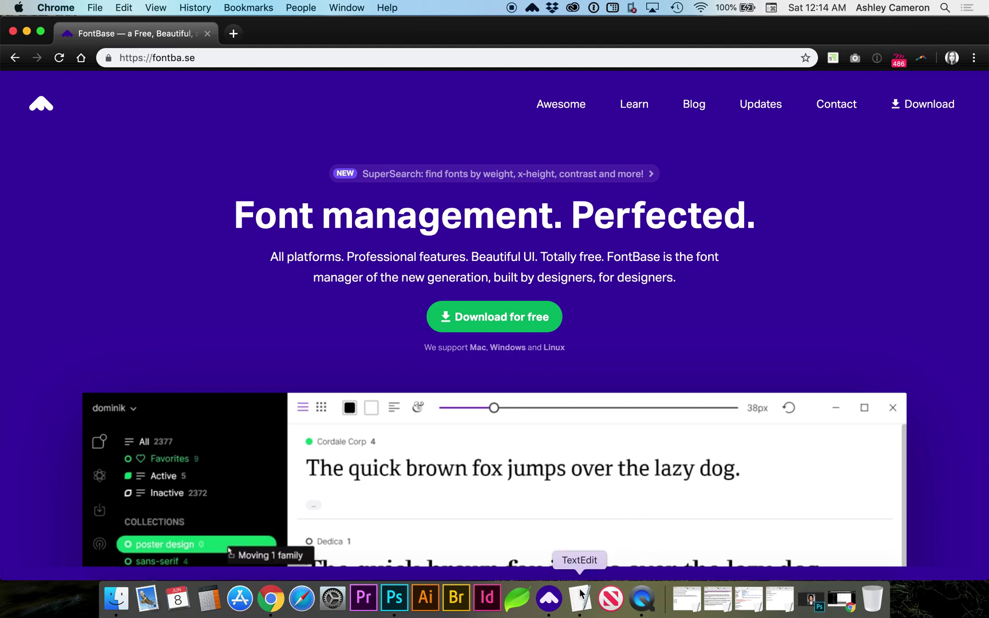
# - Open FontBase from the Dock over the fontba.se page in Chrome
pyautogui.click(549, 599)
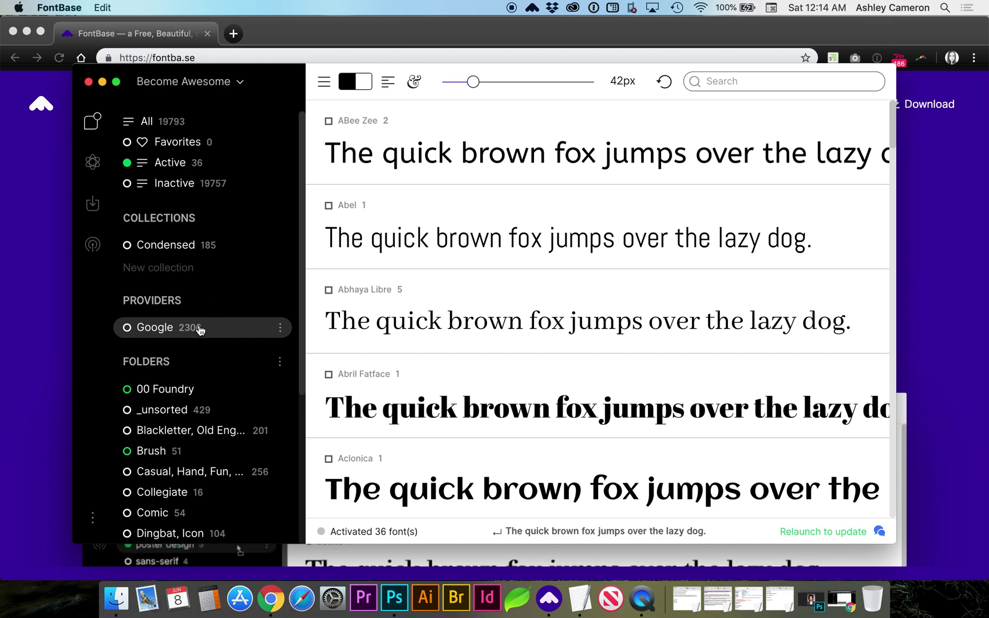
# - Move the FontBase window up and right, then shrink the preview size to 36px
pyautogui.moveTo(254, 85); pyautogui.dragTo(272, 41)
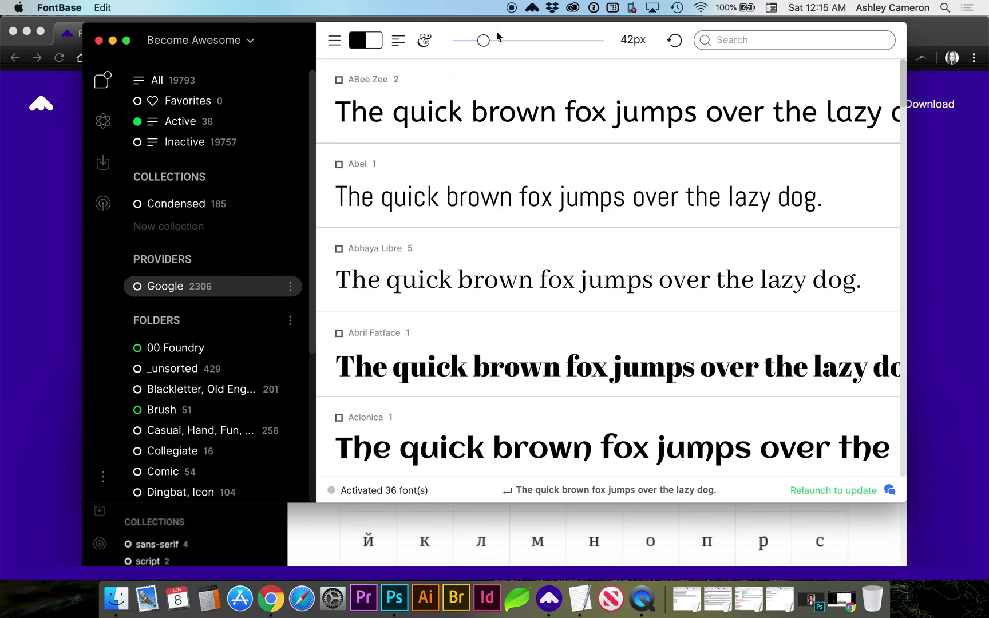
pyautogui.moveTo(484, 41); pyautogui.dragTo(478, 41)
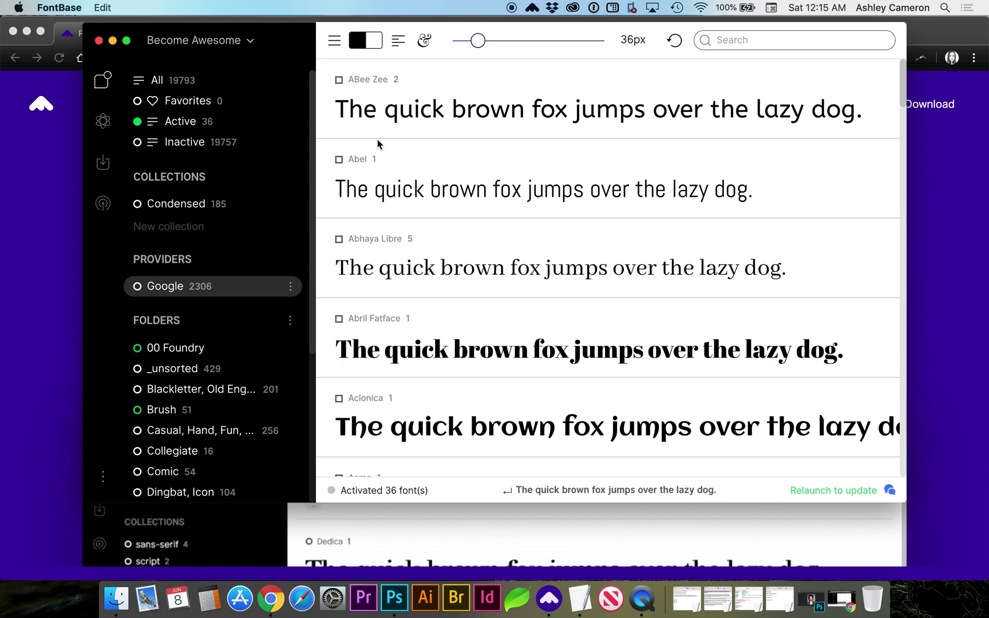
pyautogui.scroll(-2, 291, 258)
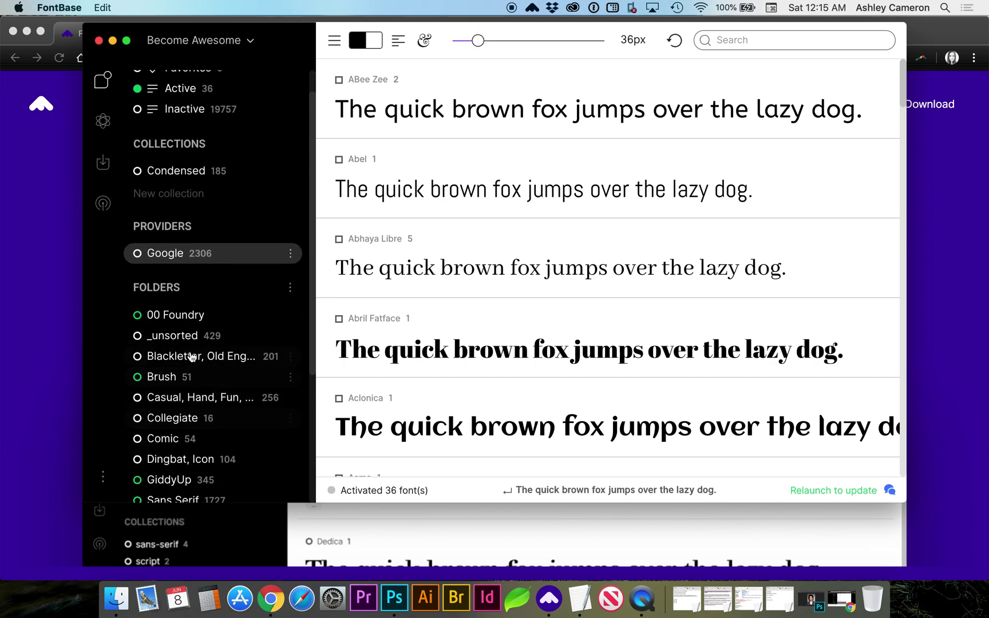
pyautogui.scroll(2, 190, 322)
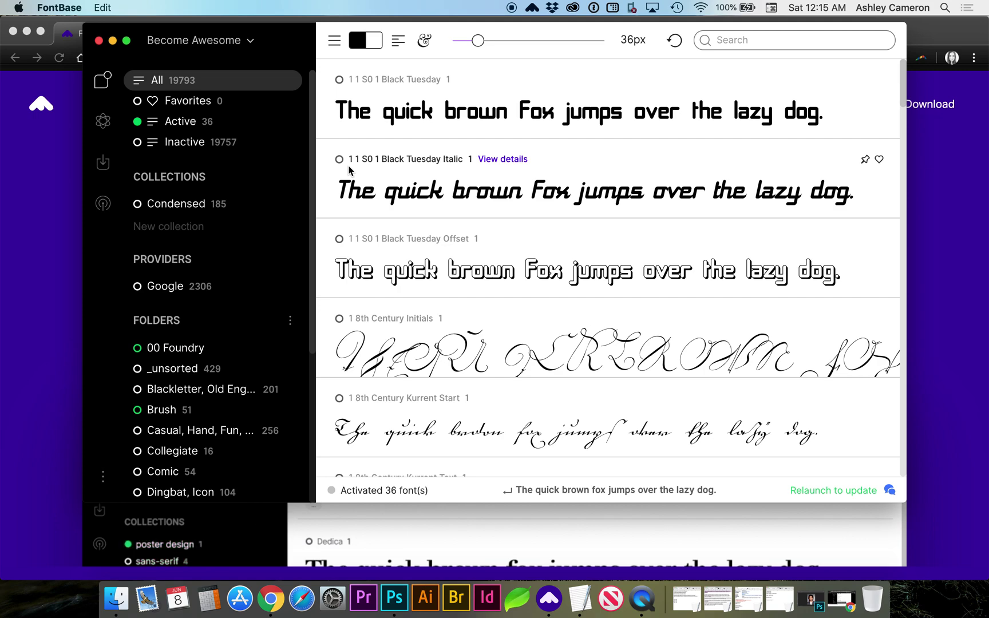
# - Activate Black Tuesday and replace the preview pangram with the user's first name
pyautogui.click(338, 80)
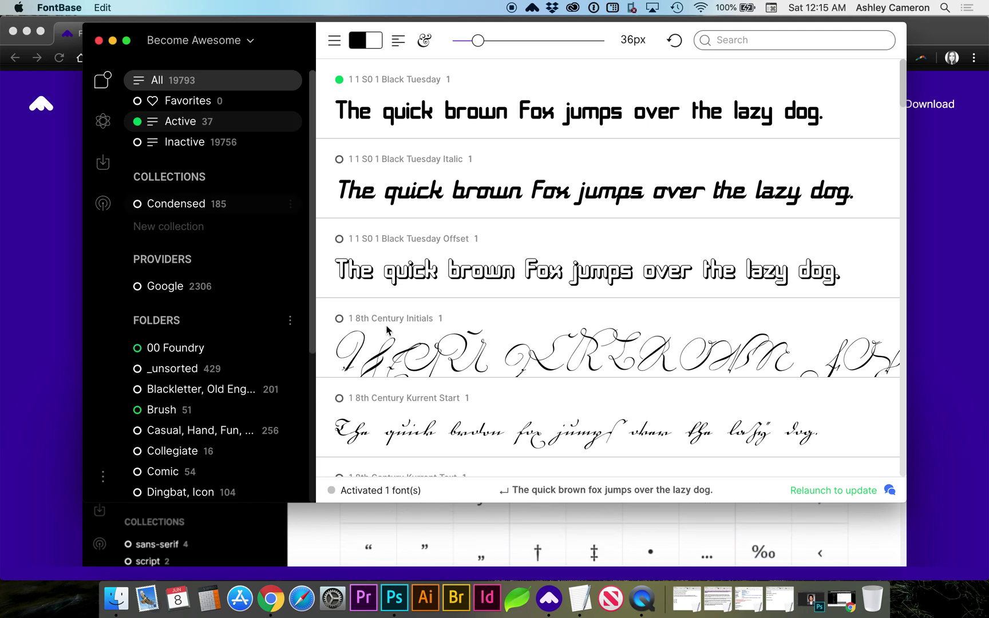
pyautogui.click(570, 490)
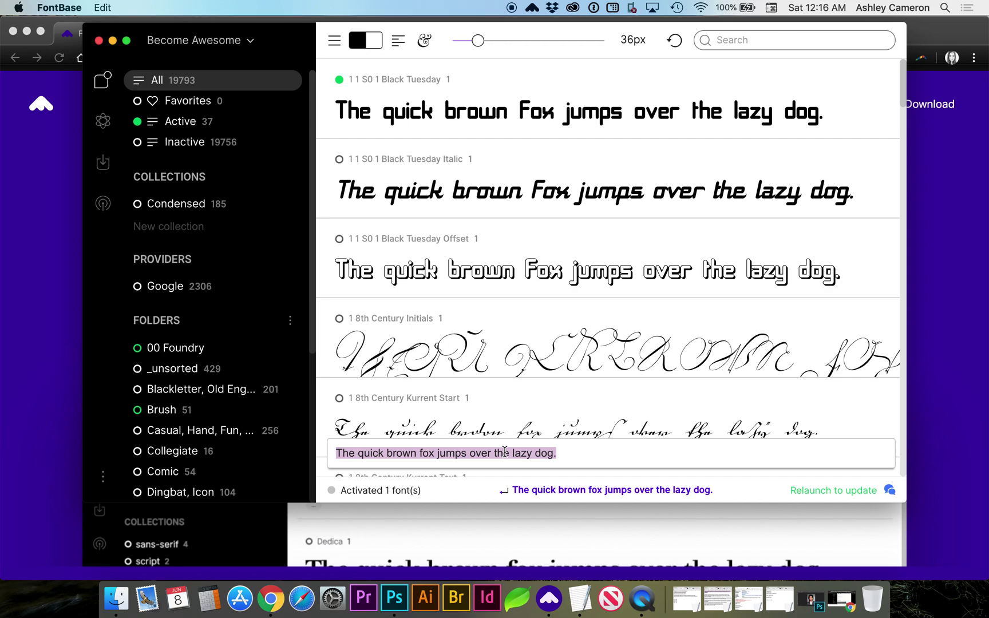
pyautogui.write('Ashley')
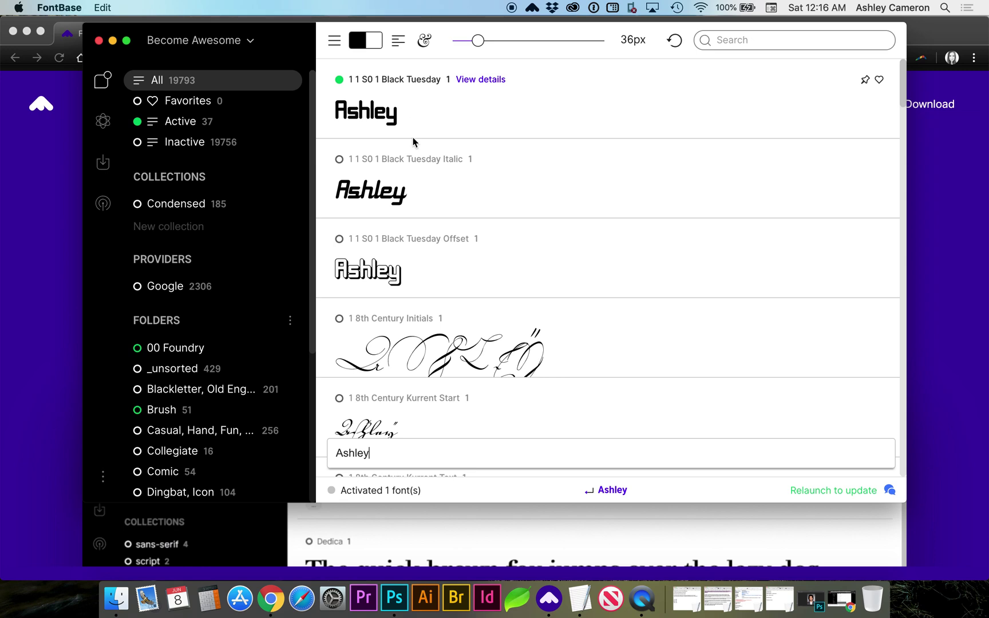
pyautogui.scroll(-3, 413, 120)
pyautogui.scroll(-5, 413, 142)
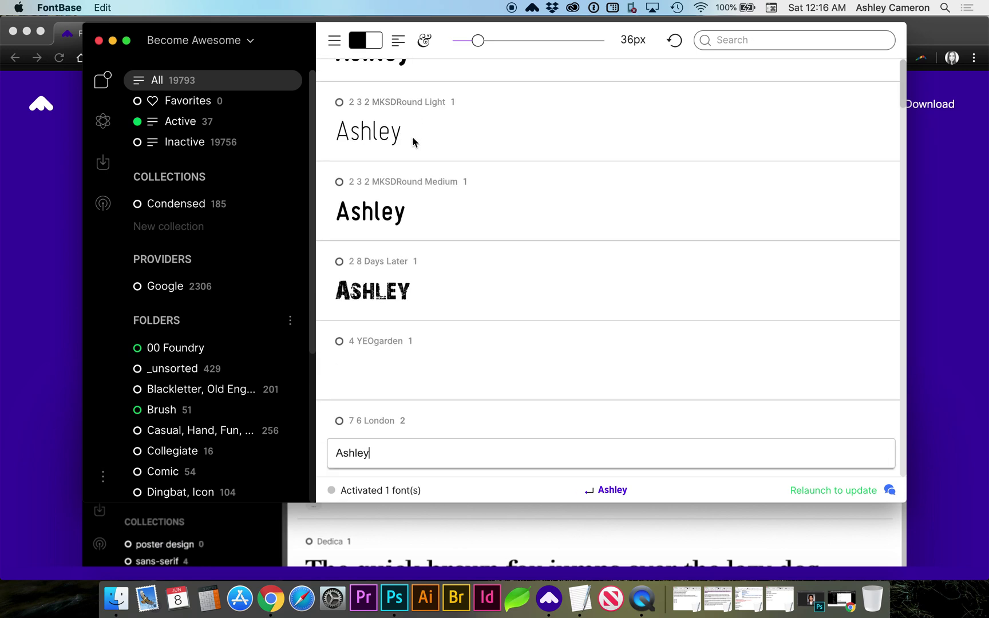
pyautogui.scroll(-3, 413, 141)
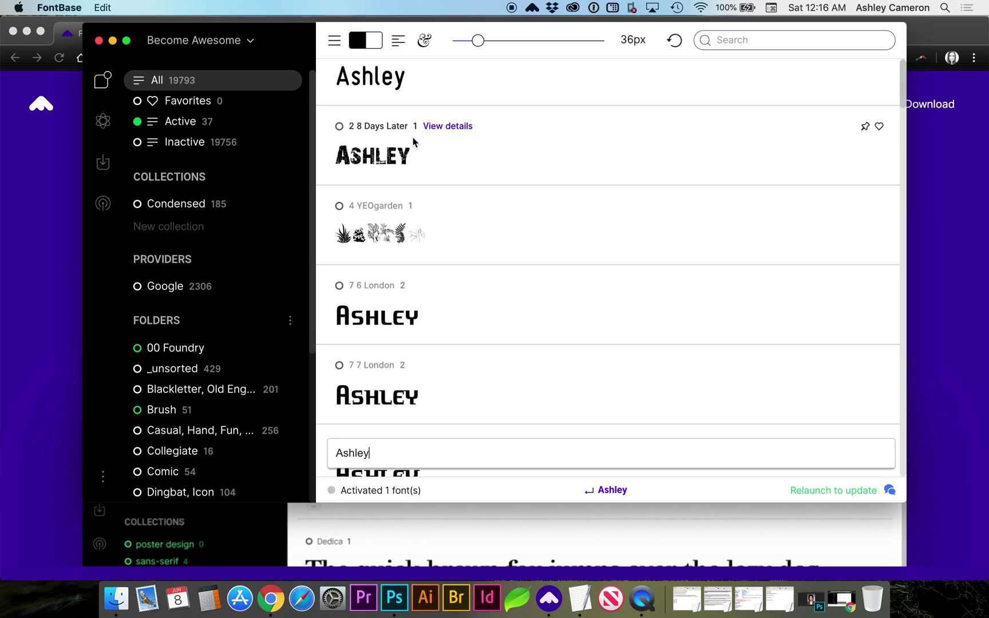
pyautogui.scroll(-2, 412, 142)
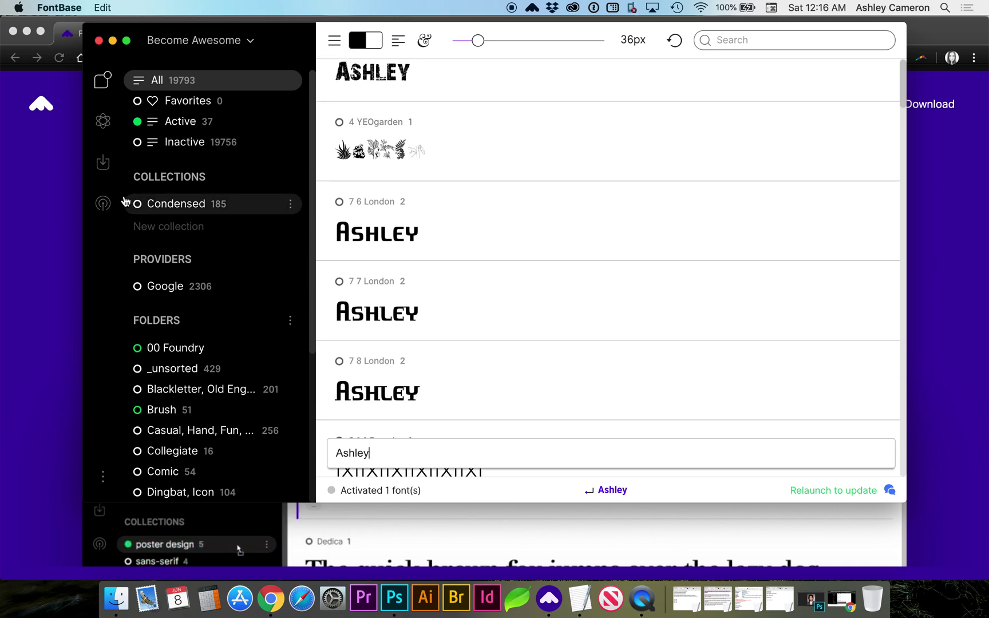
# - Open the typography preview and set the H1 font to Work Sans Thin
pyautogui.click(104, 122)
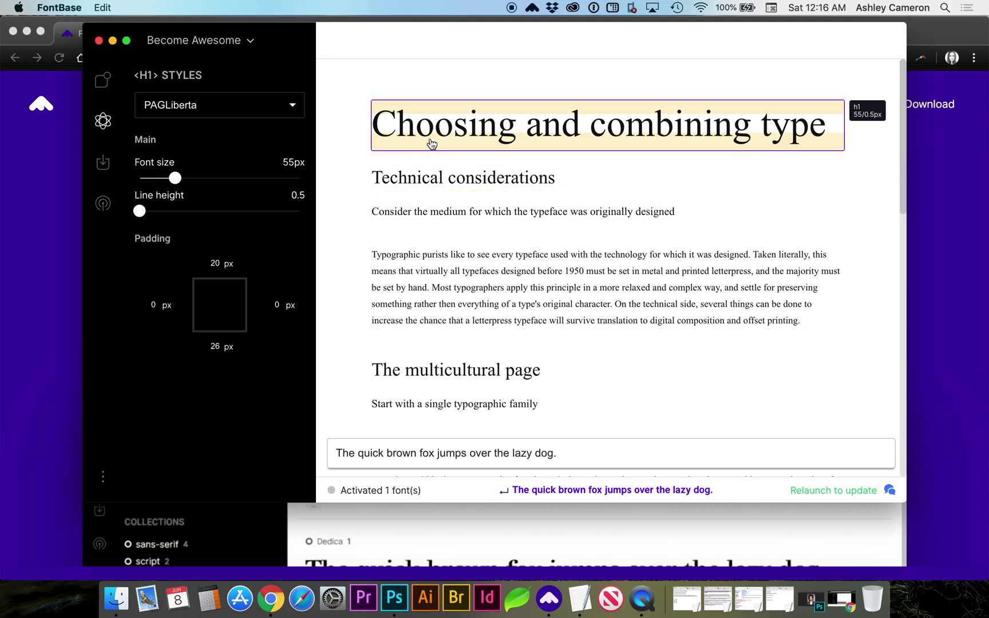
pyautogui.click(289, 106)
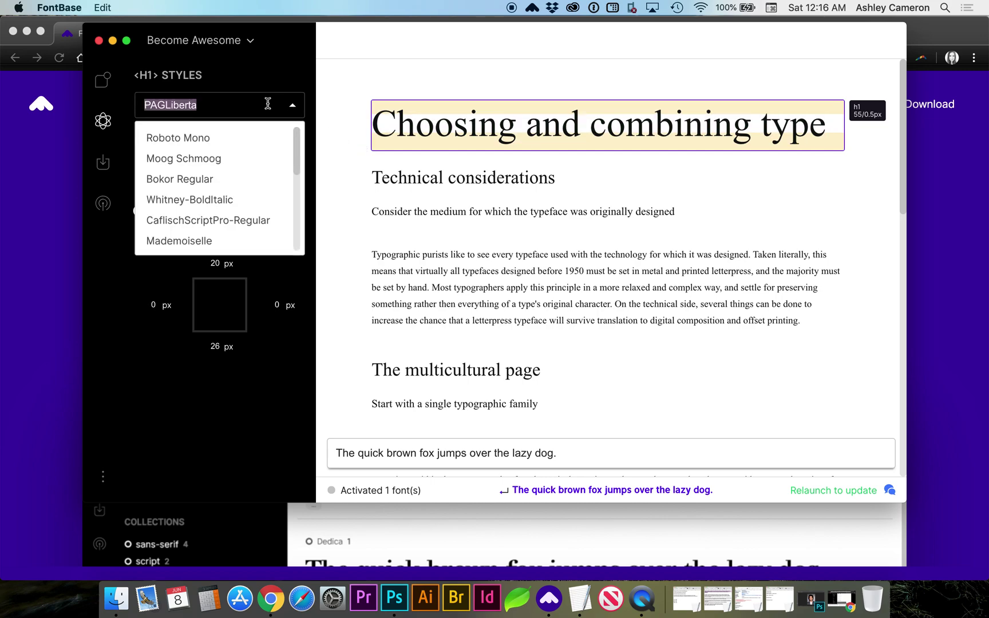
pyautogui.scroll(-10, 250, 180)
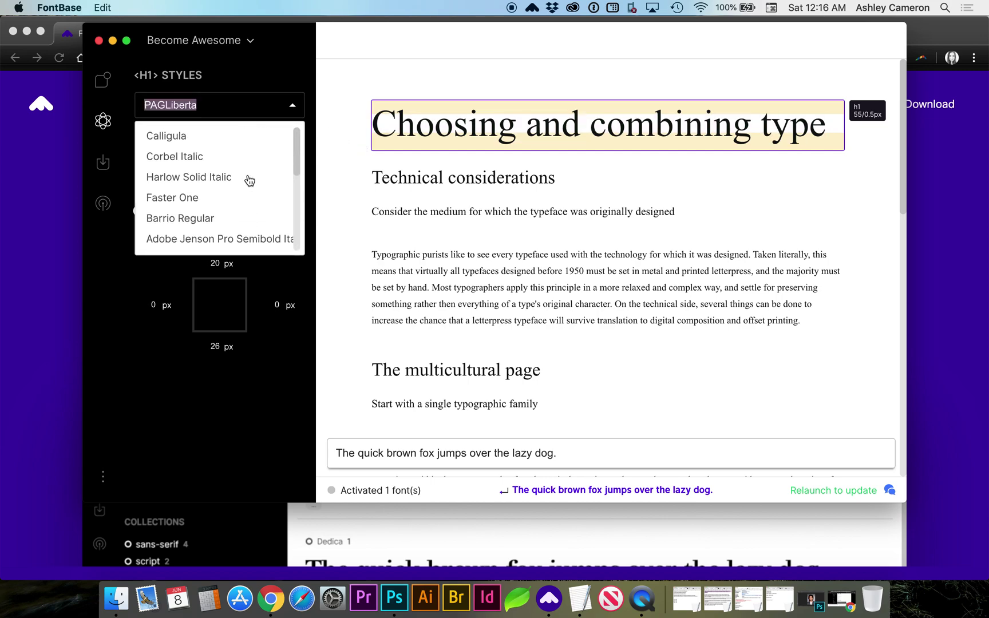
pyautogui.click(238, 196)
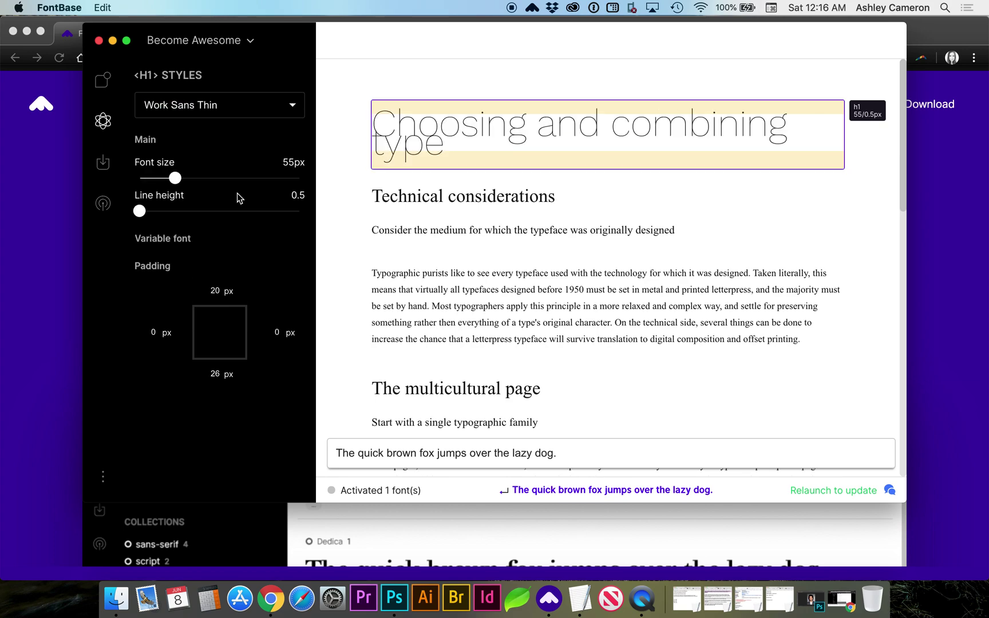
# - Size the H1 heading to 48px with 28px top and 32px bottom padding
pyautogui.moveTo(176, 178)
pyautogui.mouseDown()
pyautogui.moveTo(154, 178)
pyautogui.moveTo(170, 178)
pyautogui.mouseUp()
pyautogui.moveTo(309, 541); pyautogui.dragTo(166, 544)
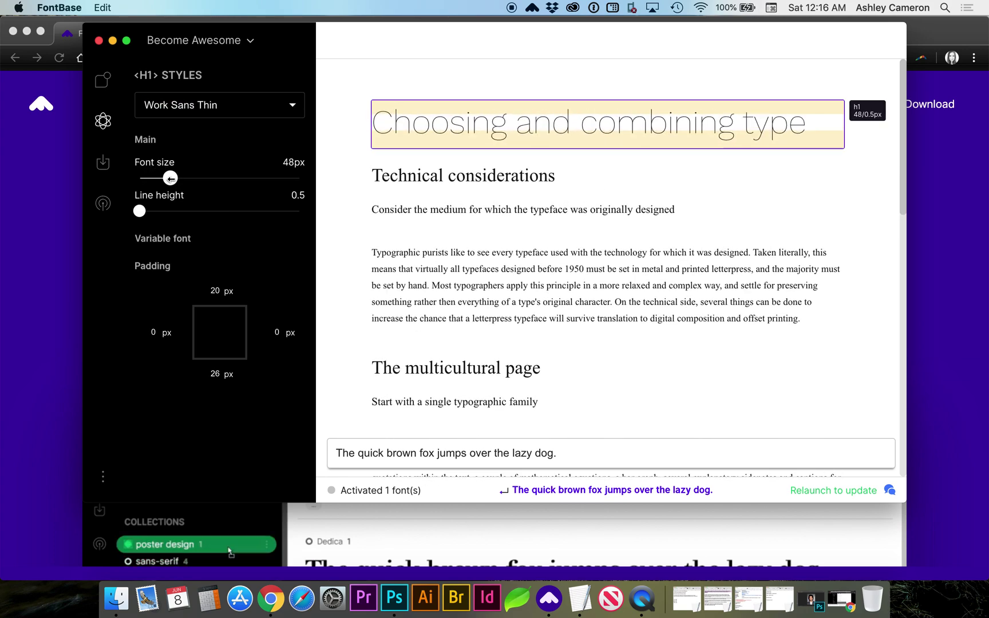
pyautogui.moveTo(326, 542); pyautogui.dragTo(239, 550)
pyautogui.moveTo(215, 293)
pyautogui.mouseDown()
pyautogui.moveTo(243, 289)
pyautogui.moveTo(195, 297)
pyautogui.moveTo(256, 287)
pyautogui.moveTo(227, 296)
pyautogui.mouseUp()
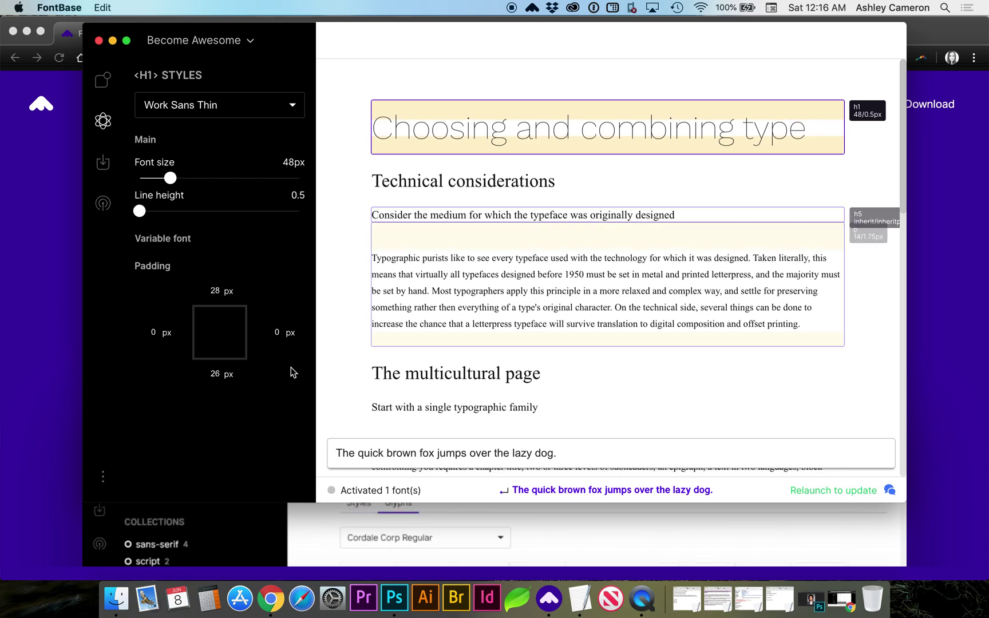
pyautogui.click(217, 378)
pyautogui.moveTo(217, 378)
pyautogui.mouseDown()
pyautogui.moveTo(245, 380)
pyautogui.moveTo(231, 382)
pyautogui.mouseUp()
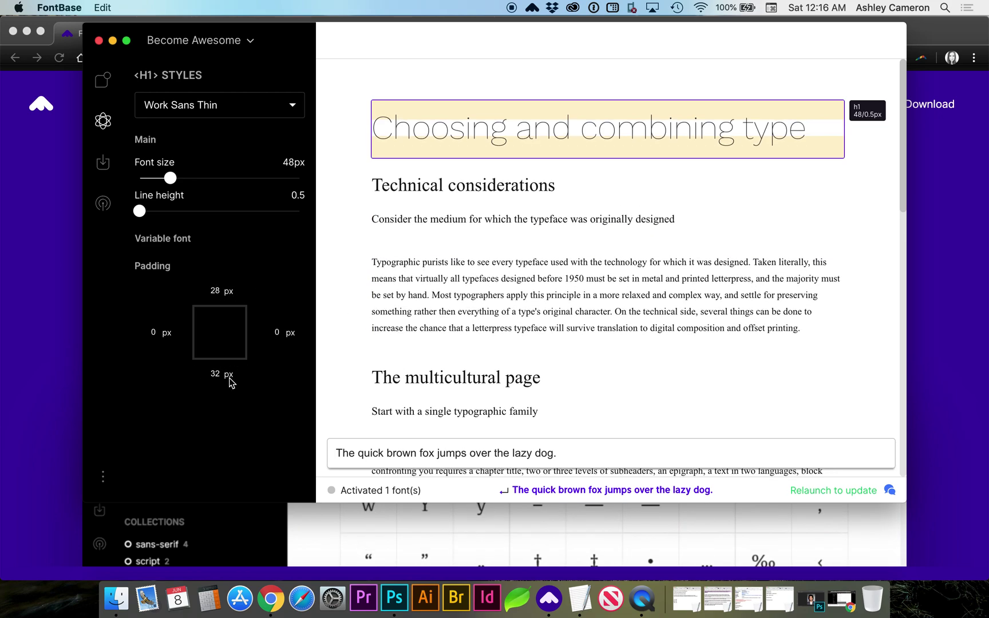
pyautogui.click(418, 186)
# - Set the H3 line height to 1.5625 and try Whitney-BoldItalic, then Roboto Mono
pyautogui.press('super+a')
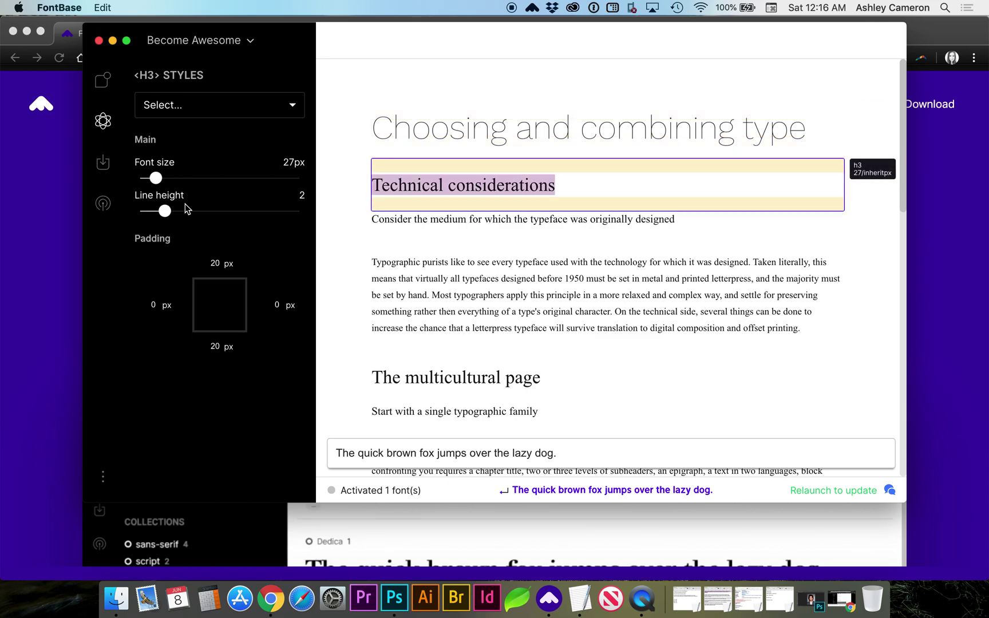
pyautogui.moveTo(183, 213); pyautogui.dragTo(173, 212)
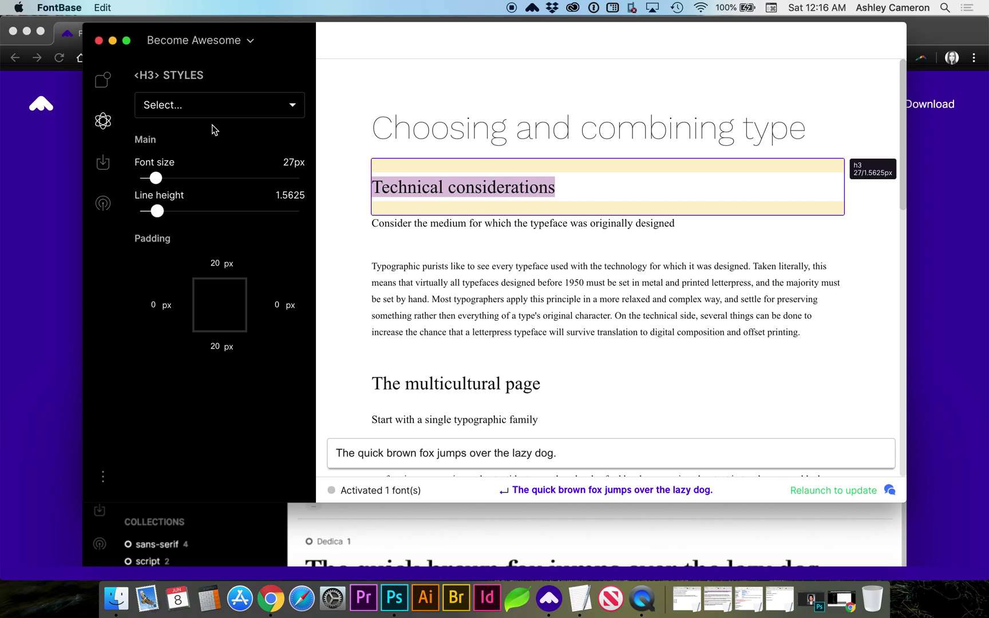
pyautogui.click(244, 106)
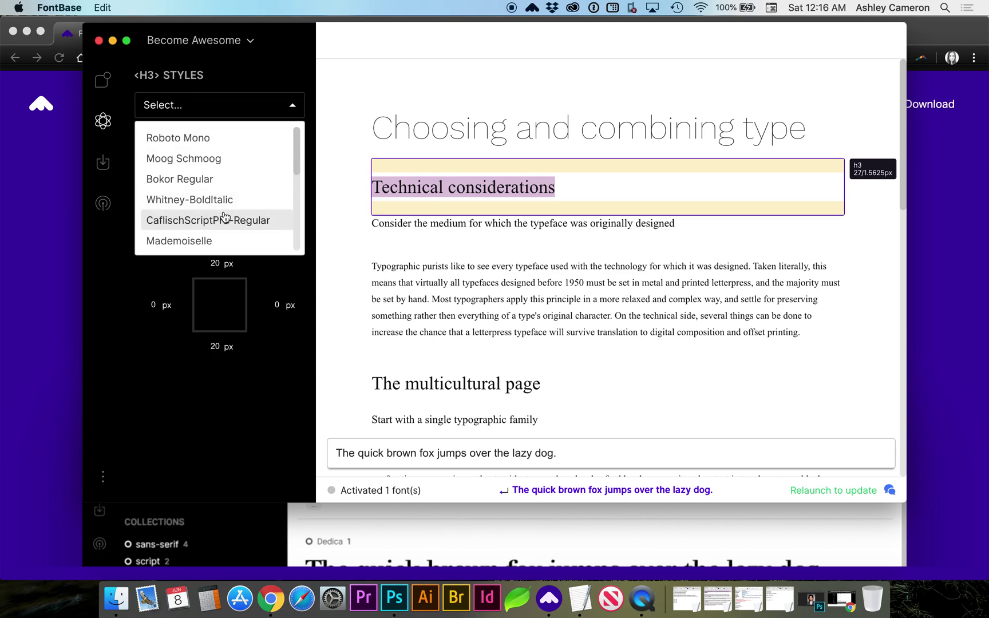
pyautogui.click(222, 200)
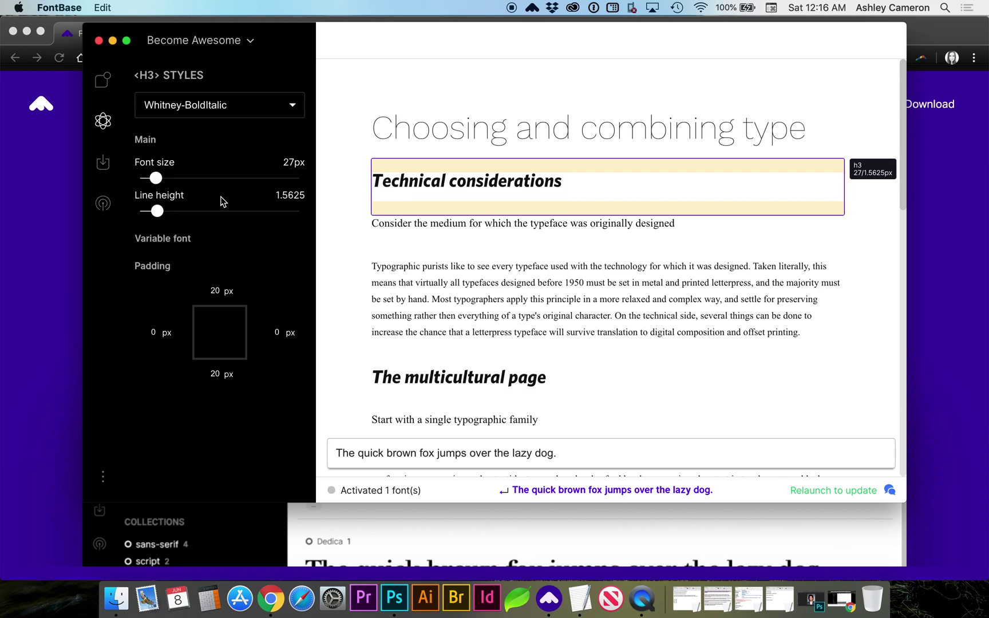
pyautogui.click(290, 115)
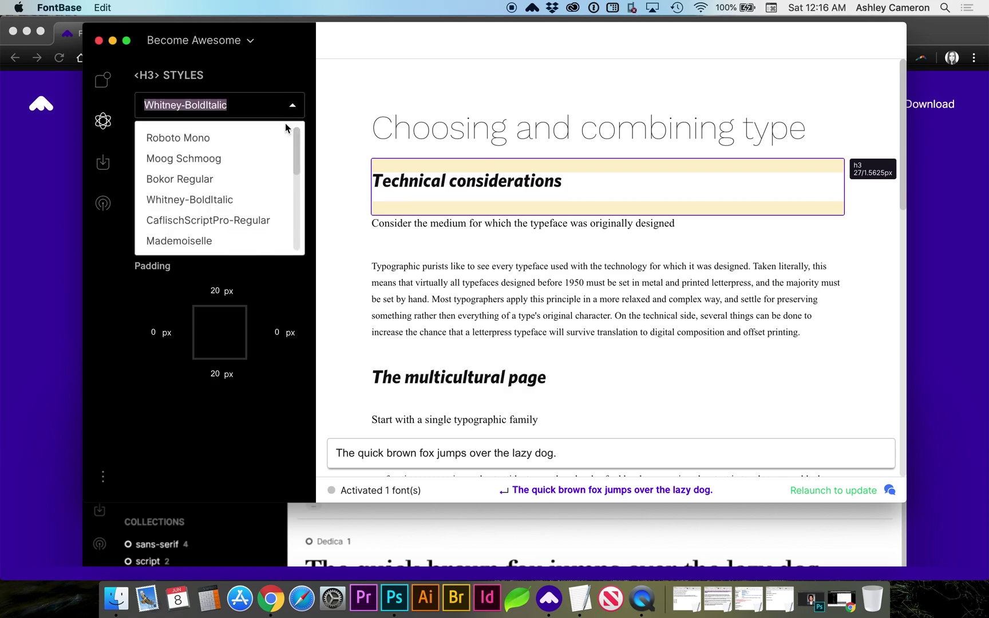
pyautogui.click(215, 141)
# - Switch the H3 subheadings to Barrio Regular and return to the font library
pyautogui.click(263, 103)
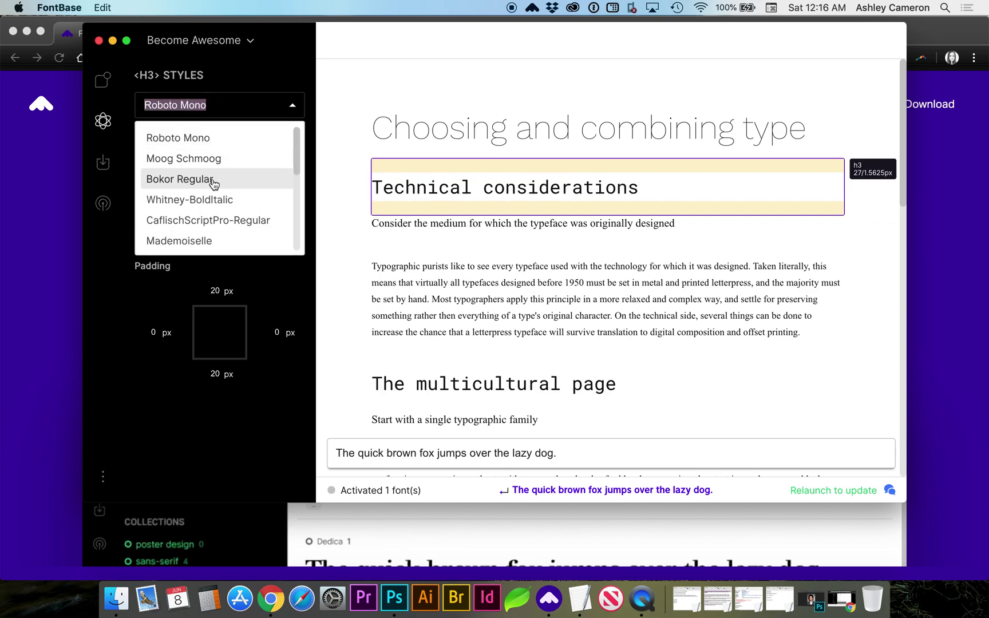
pyautogui.moveTo(183, 214); pyautogui.dragTo(229, 547)
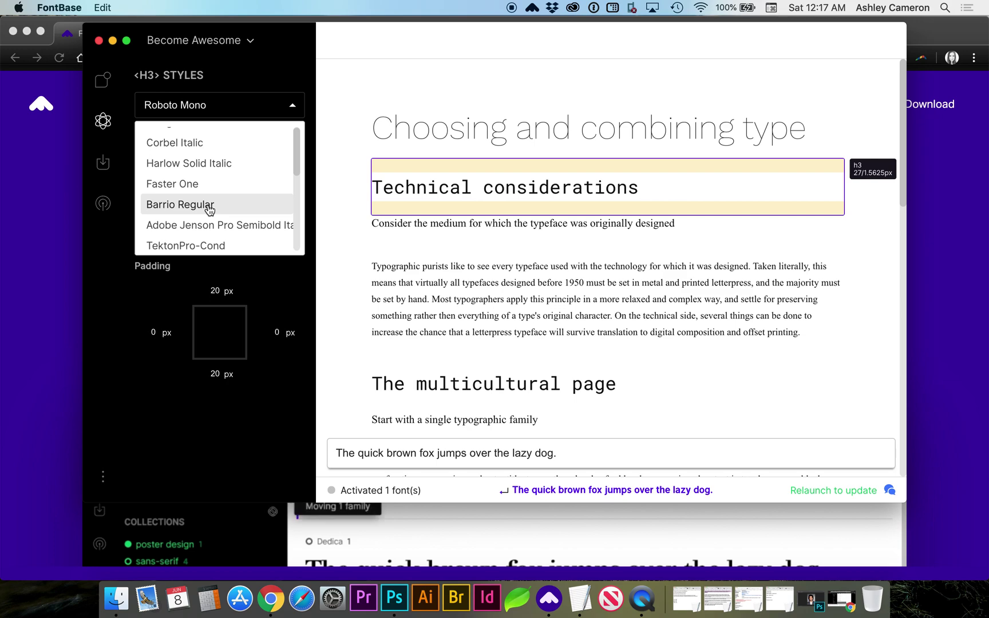
pyautogui.click(210, 208)
pyautogui.click(279, 104)
pyautogui.click(127, 262)
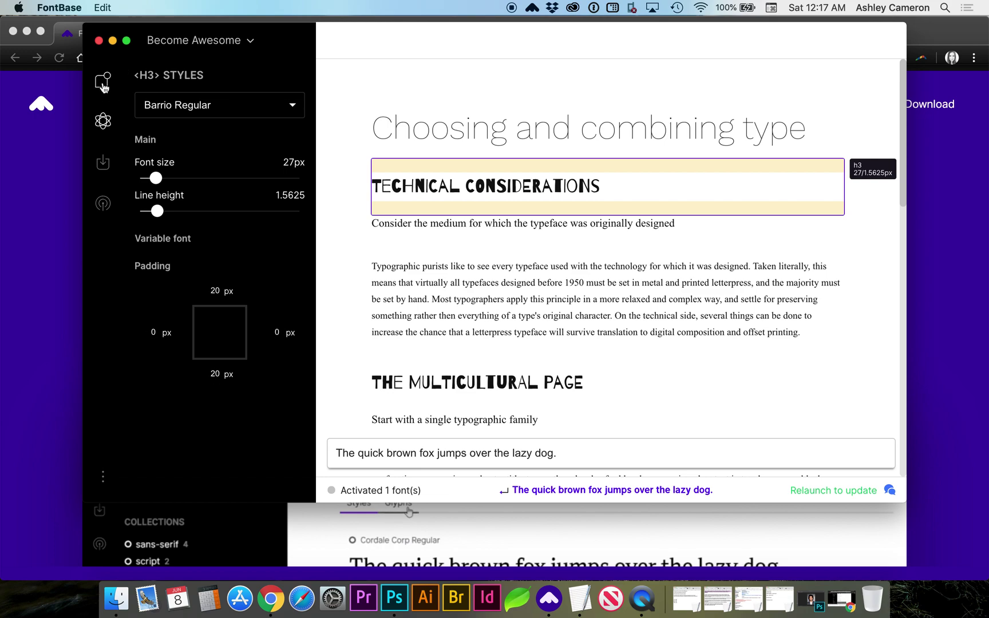
pyautogui.click(103, 83)
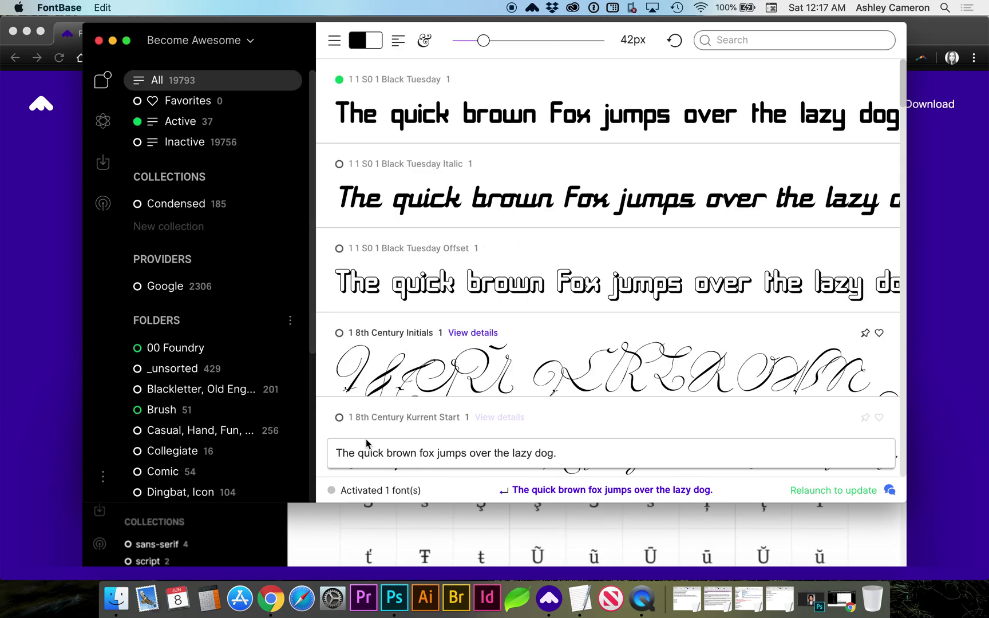
pyautogui.click(117, 598)
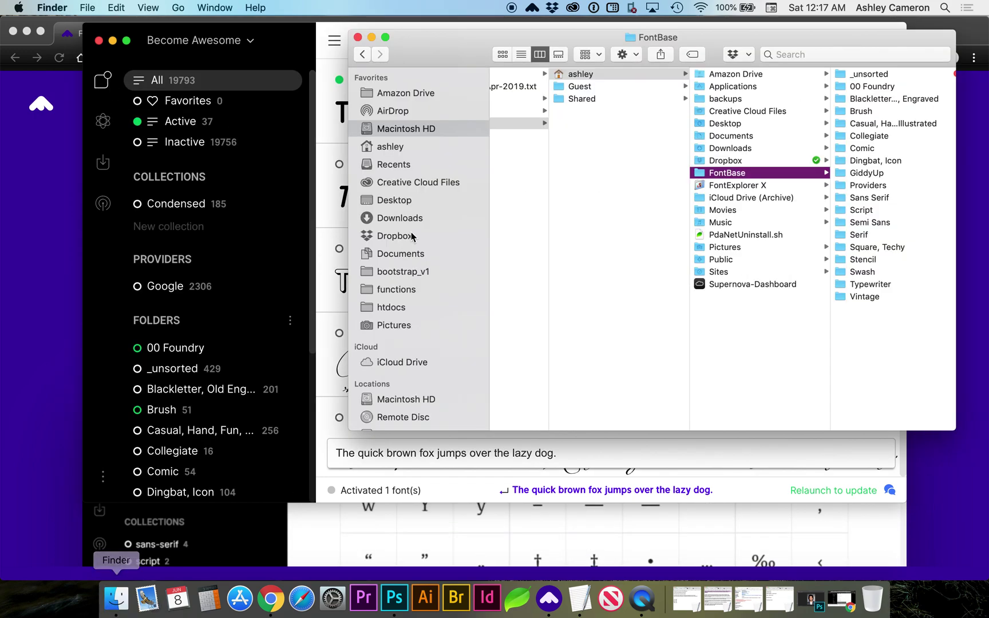
# - In Finder, browse FontBase > _unsorted > GiddyUp to view its font files
pyautogui.hscroll(-5, 555, 195)
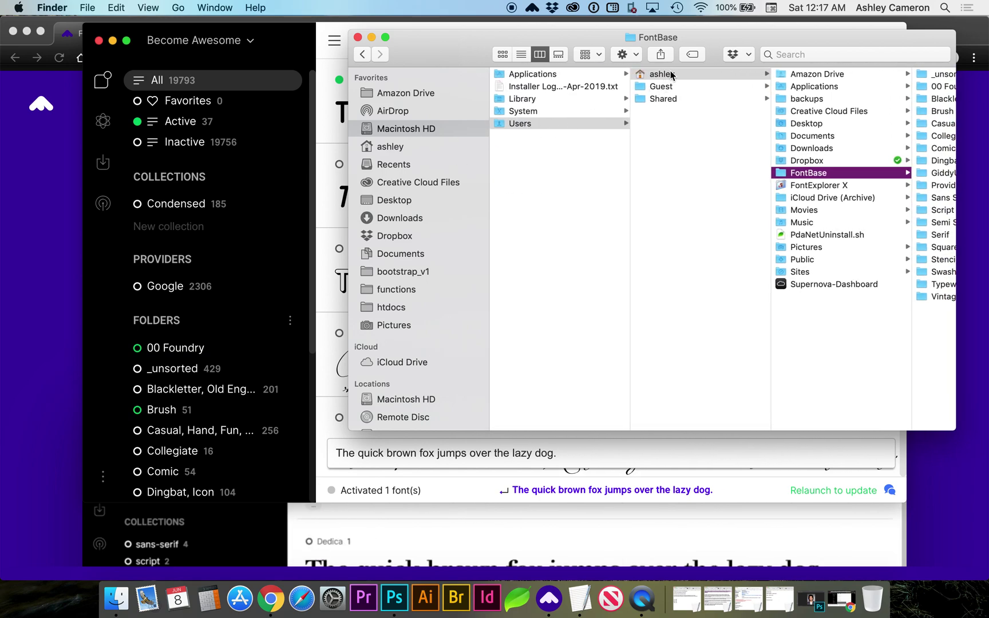
pyautogui.click(782, 174)
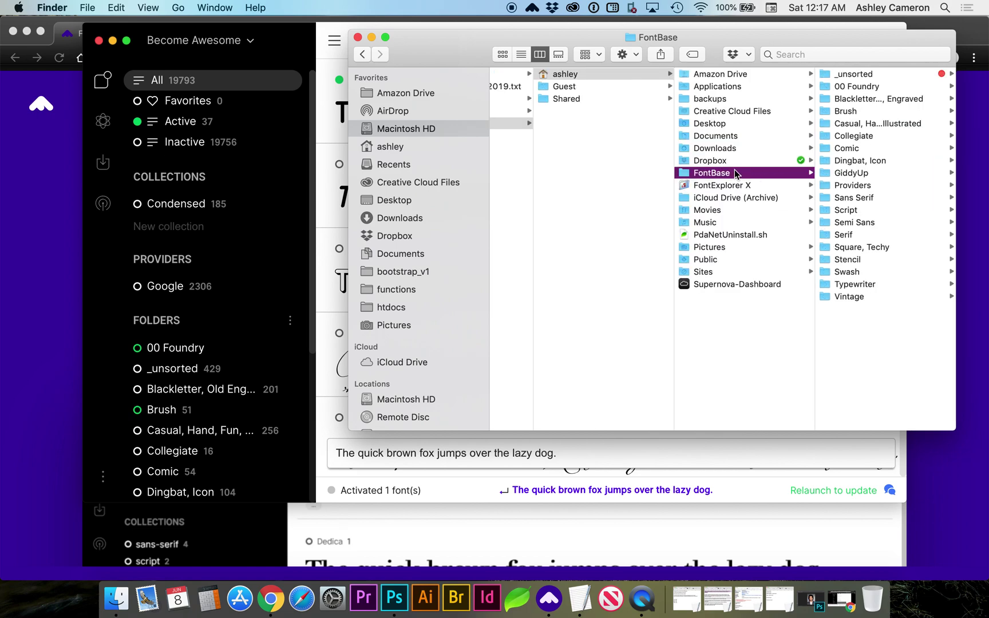
pyautogui.click(850, 78)
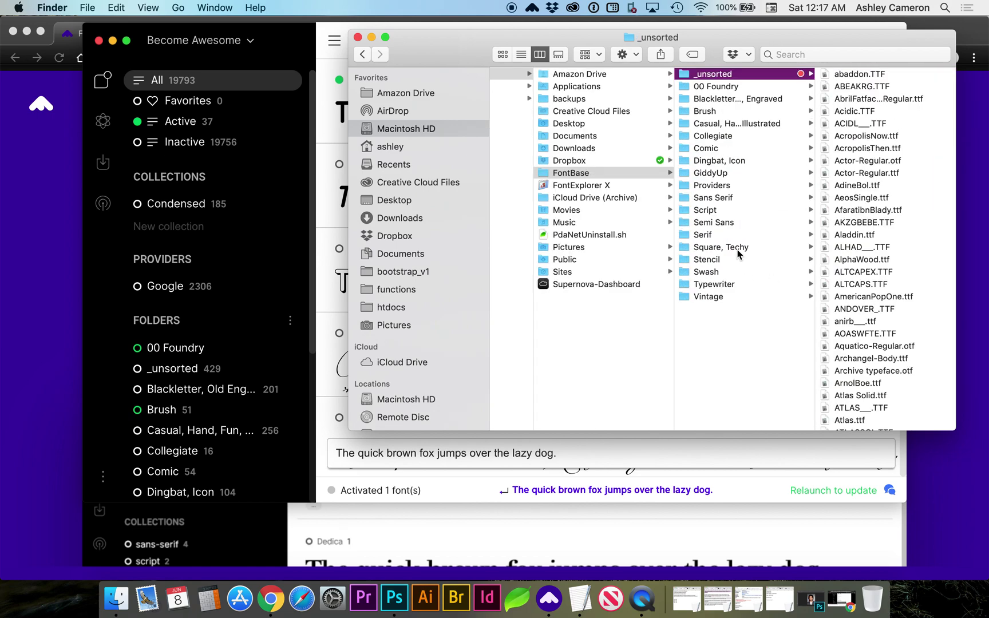
pyautogui.click(698, 174)
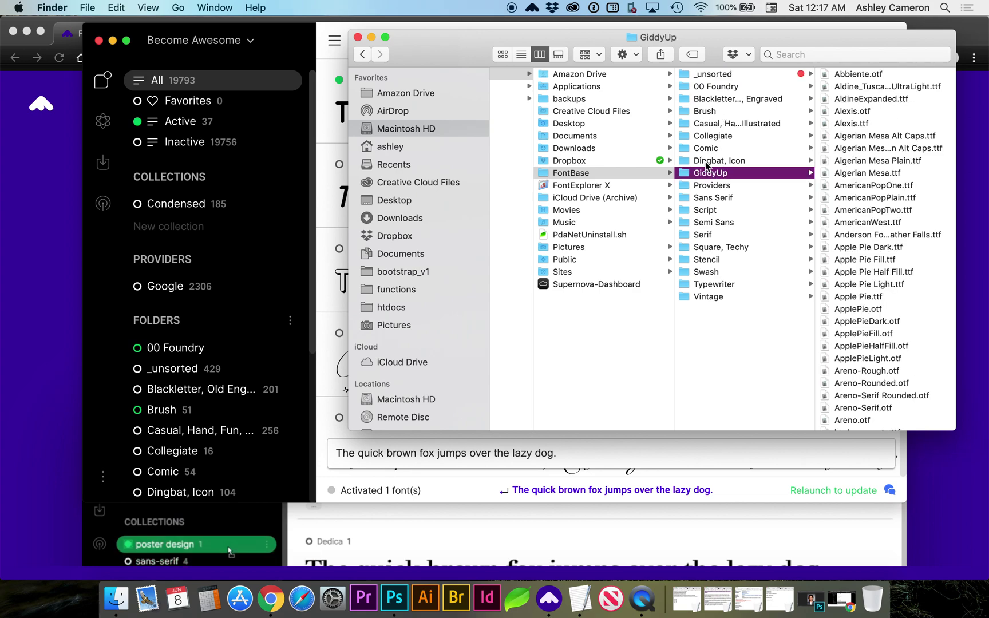
pyautogui.scroll(-5, 230, 372)
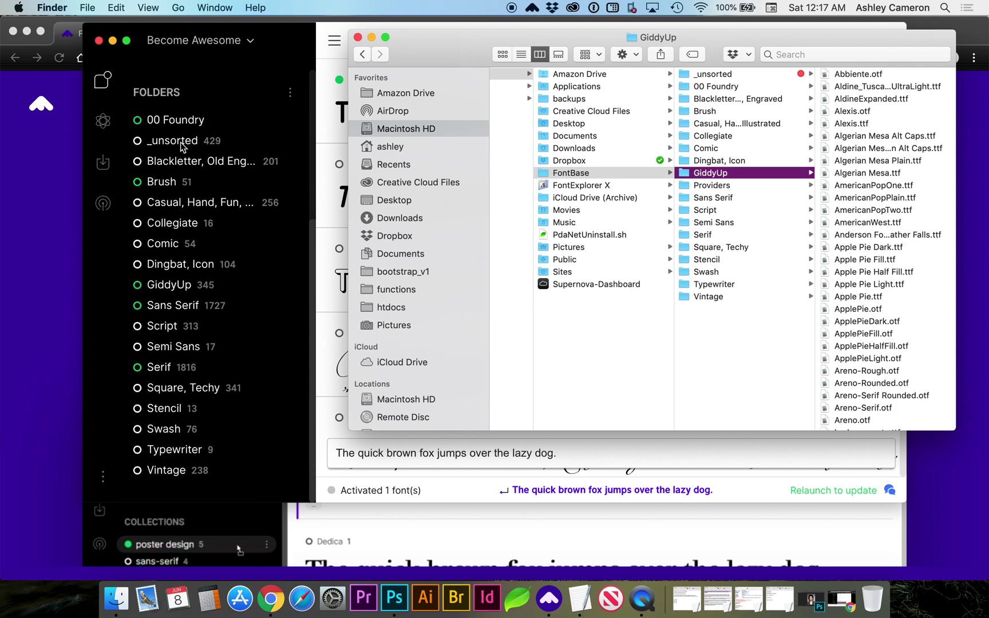
pyautogui.scroll(5, 173, 213)
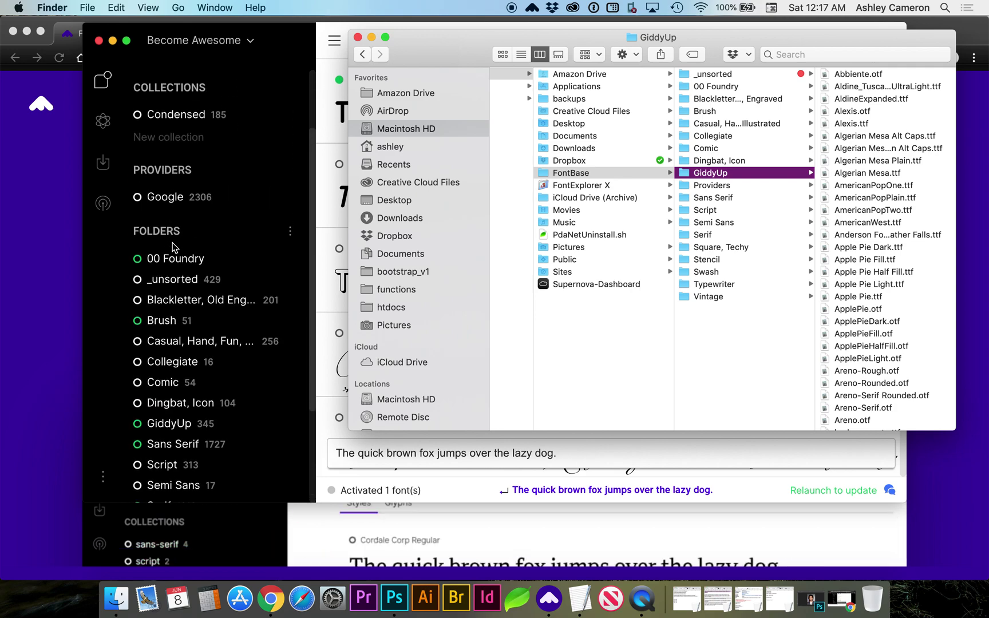
pyautogui.click(159, 201)
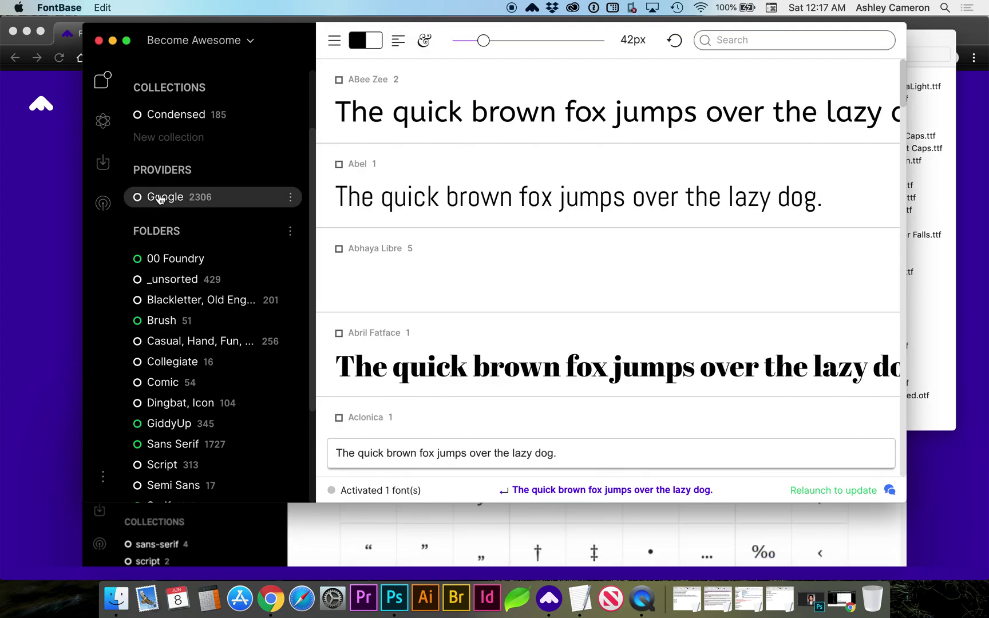
# - Browse the Google fonts list from ABeeZee onward and center the preview text
pyautogui.scroll(-5, 460, 244)
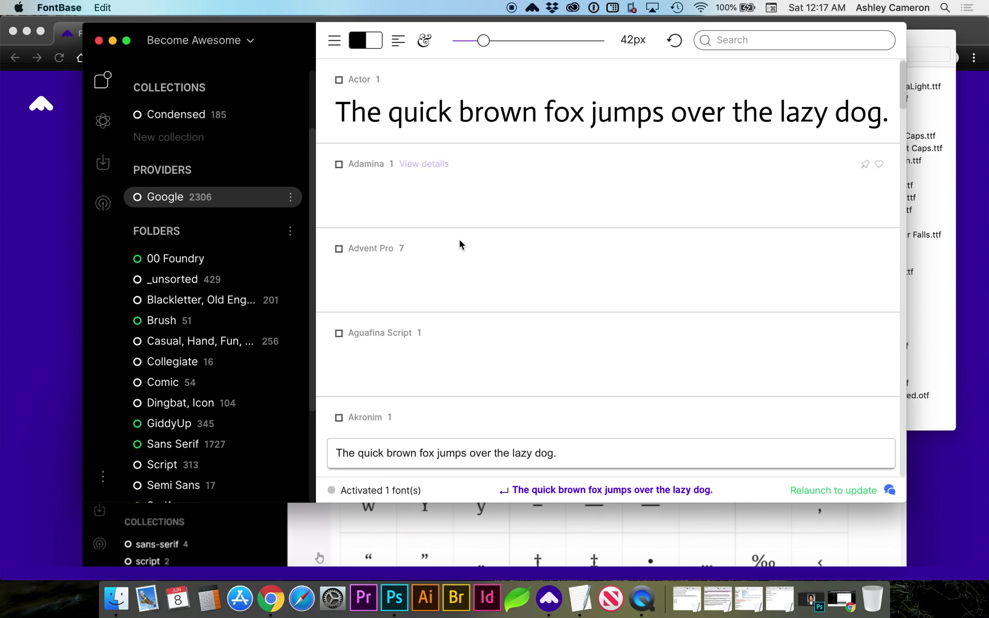
pyautogui.scroll(5, 462, 245)
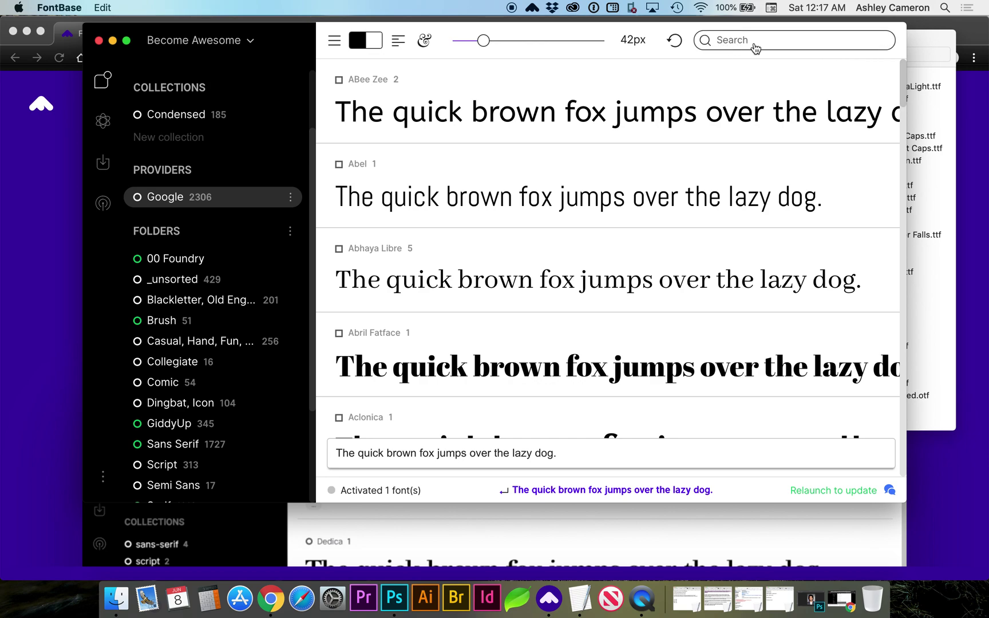
pyautogui.click(398, 46)
# - Right-align the Google font previews, tint them red, and dismiss the Awesome offer
pyautogui.click(399, 46)
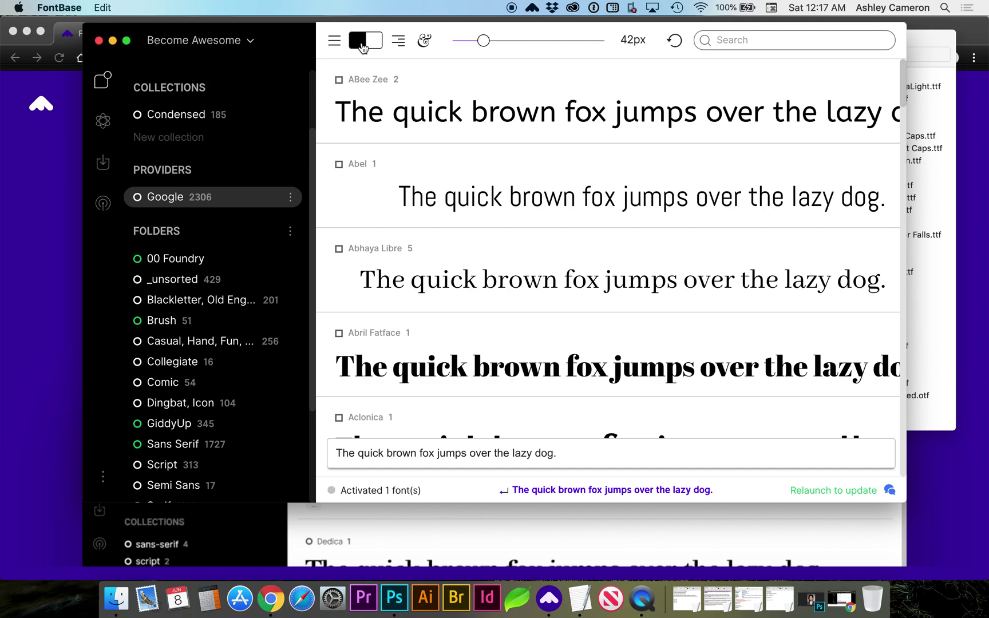
pyautogui.click(361, 47)
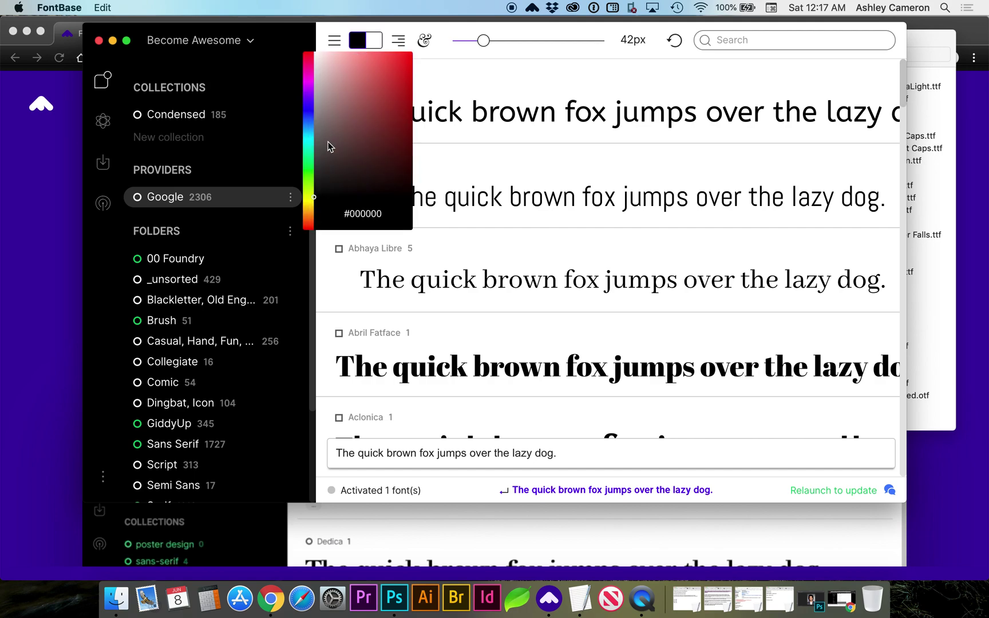
pyautogui.moveTo(382, 108); pyautogui.dragTo(419, 65)
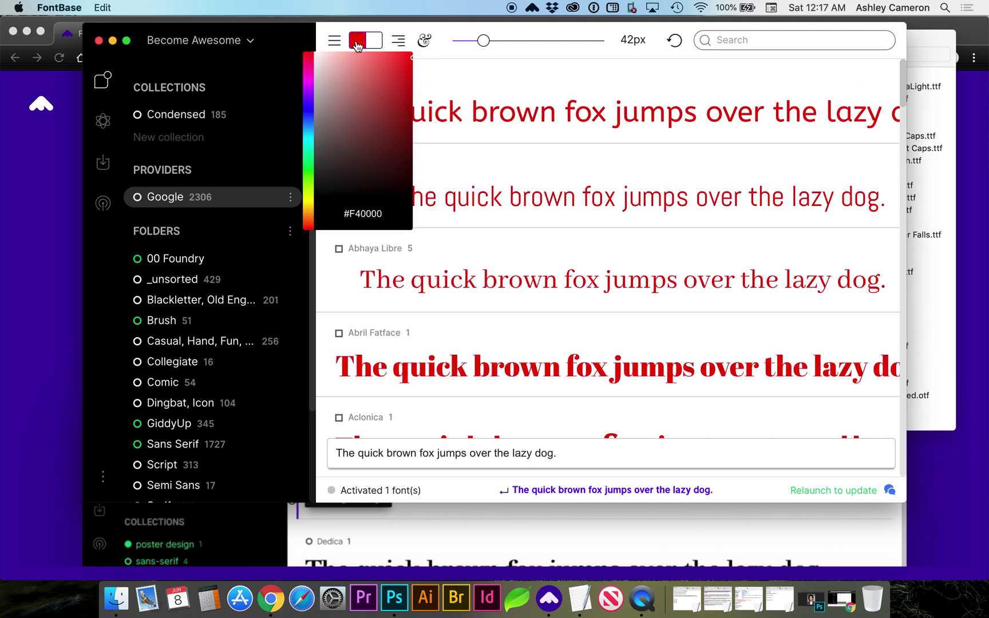
pyautogui.click(339, 45)
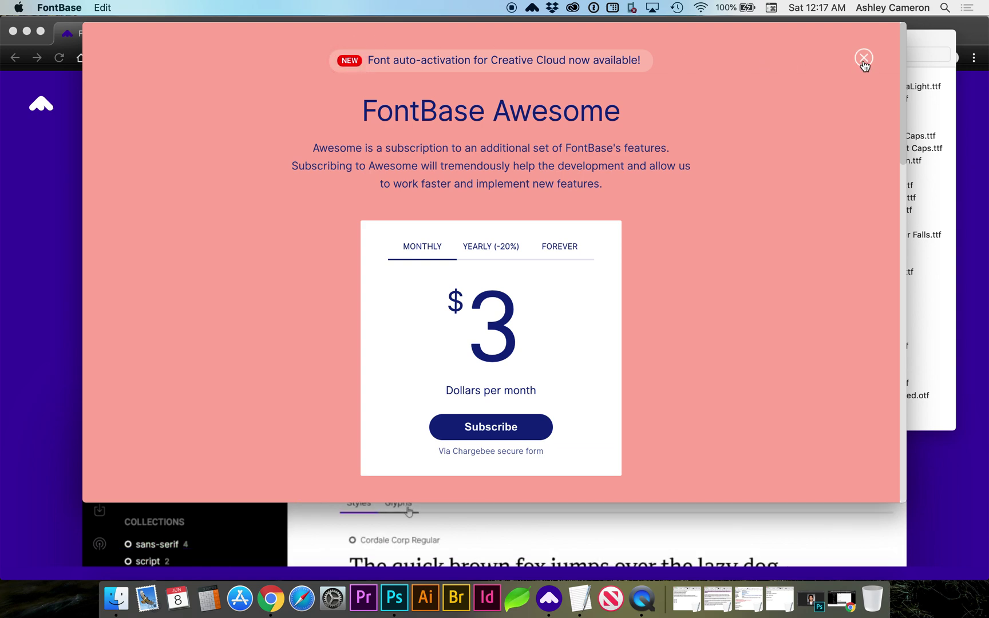
pyautogui.click(864, 58)
pyautogui.scroll(-4, 469, 278)
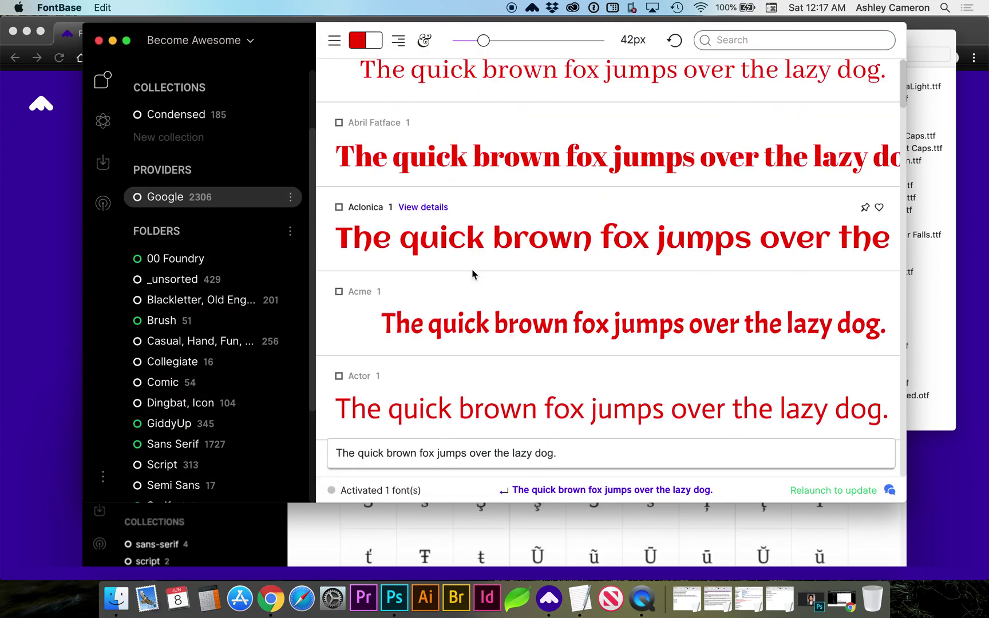
pyautogui.scroll(4, 473, 275)
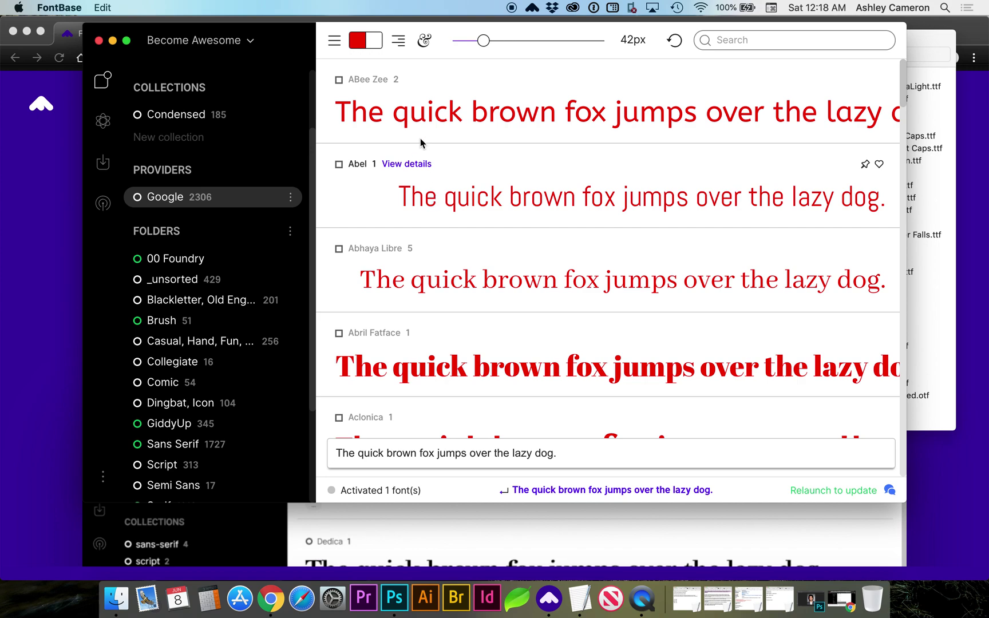
# - Set the preview text colour back to black (#000000)
pyautogui.click(357, 40)
pyautogui.moveTo(350, 179); pyautogui.dragTo(412, 276)
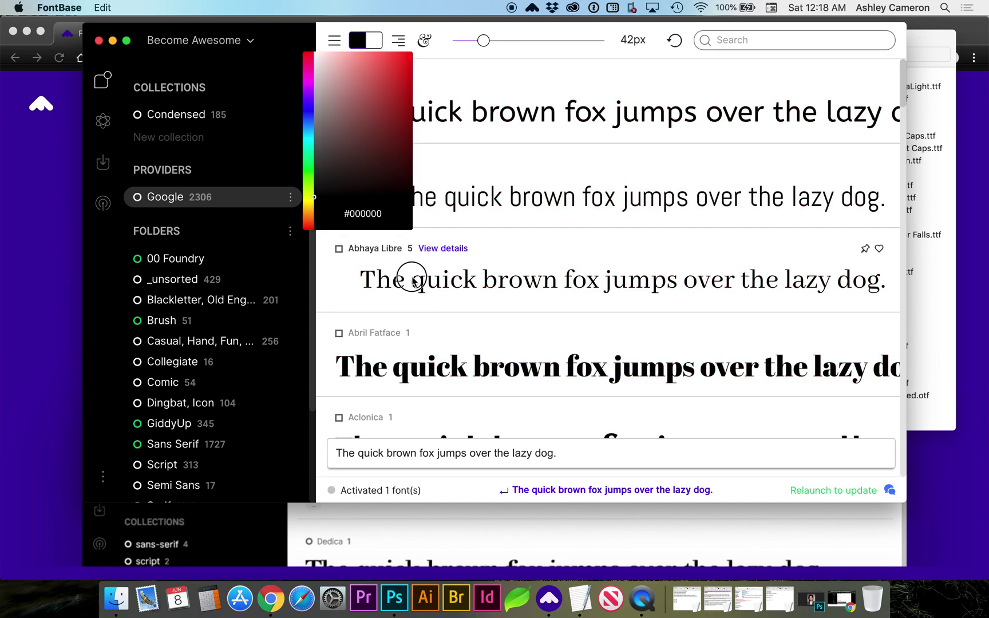
pyautogui.click(473, 166)
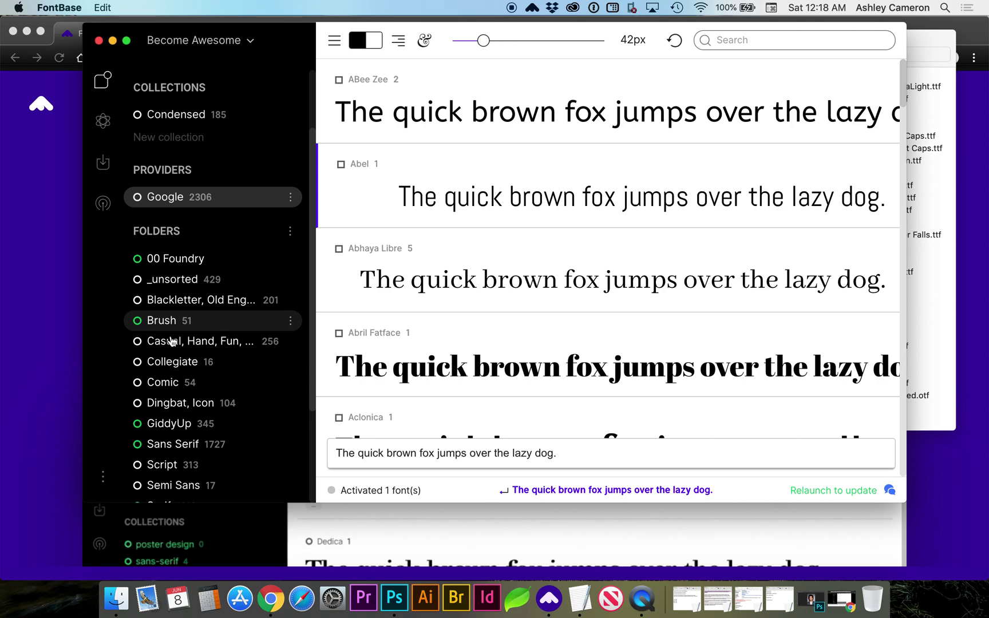
pyautogui.scroll(-5, 167, 353)
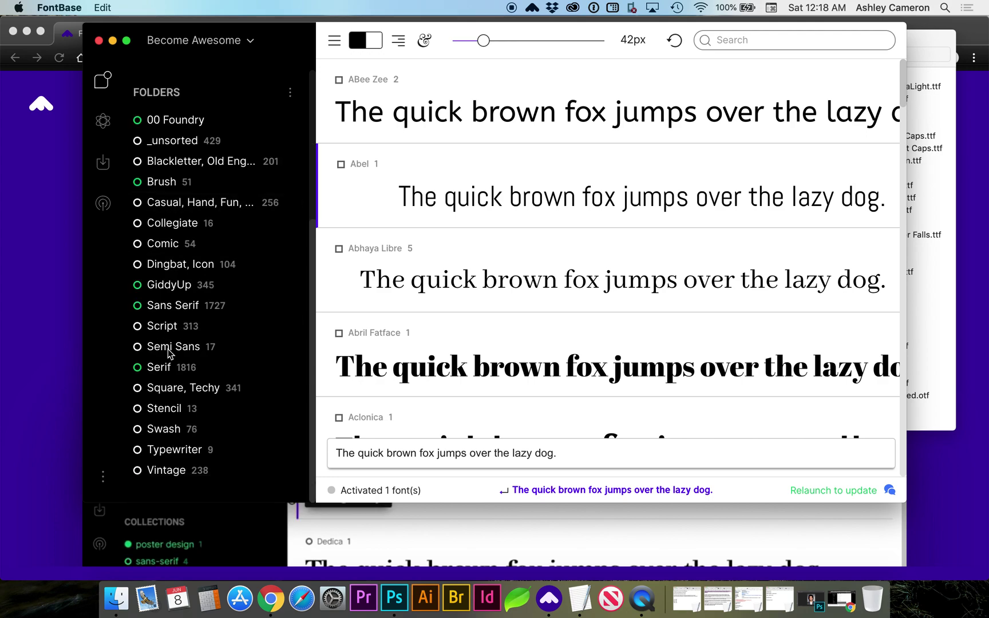
pyautogui.scroll(8, 165, 463)
# - Review Settings: default preview styles, root folder, folder watching and app behaviour
pyautogui.click(104, 476)
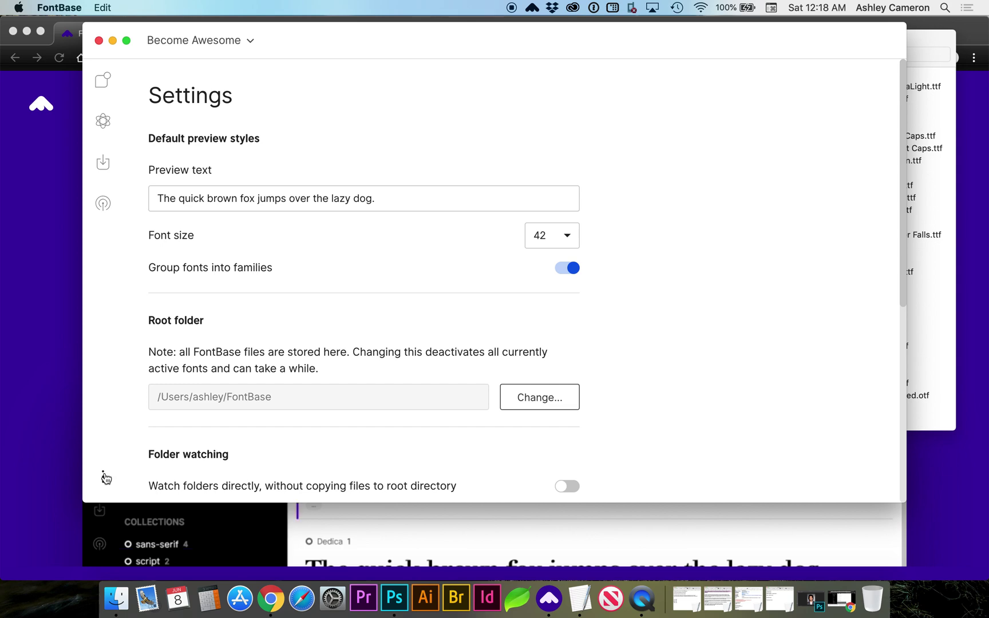
pyautogui.scroll(-4, 278, 237)
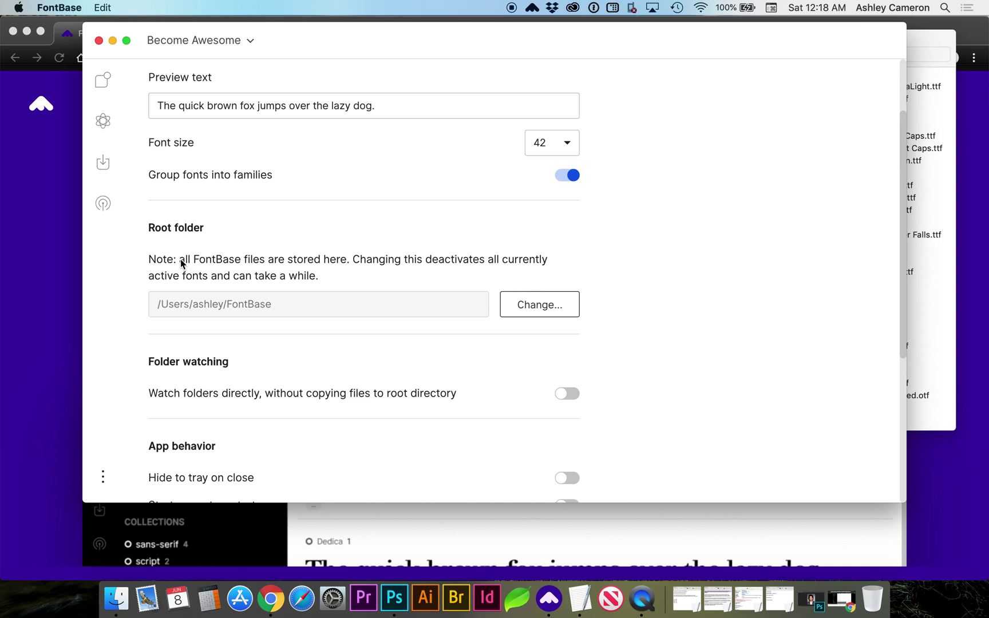
pyautogui.scroll(-5, 188, 315)
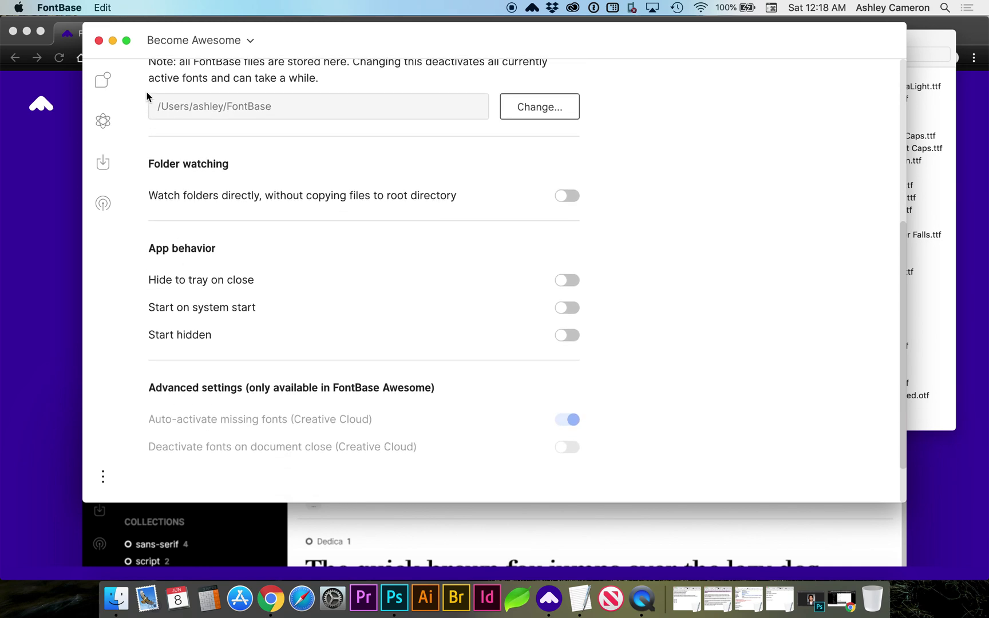
pyautogui.click(99, 40)
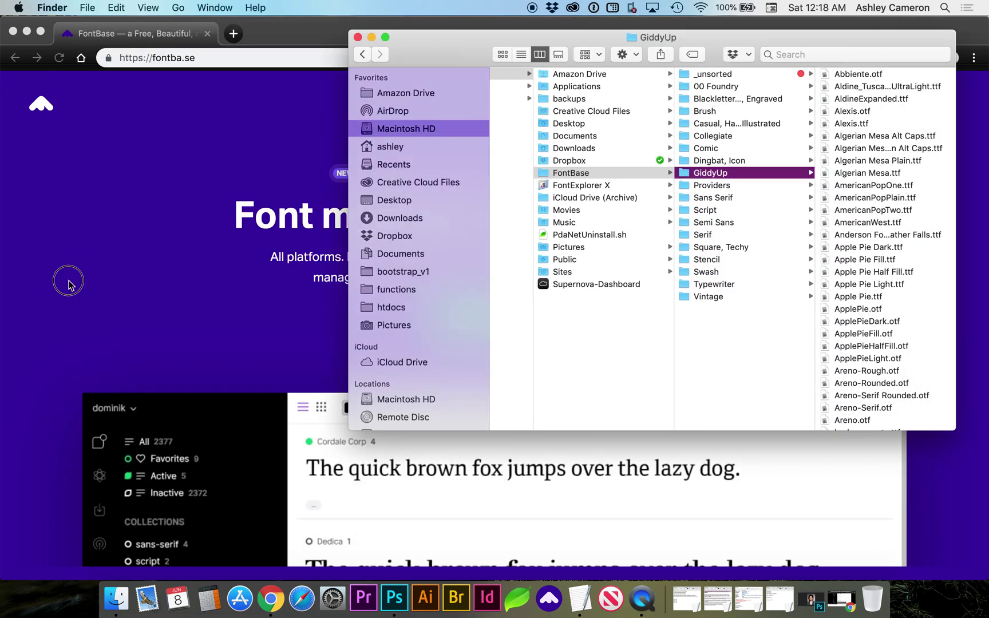
# - Bring the Chrome window showing the fontba.se homepage to the front
pyautogui.click(175, 78)
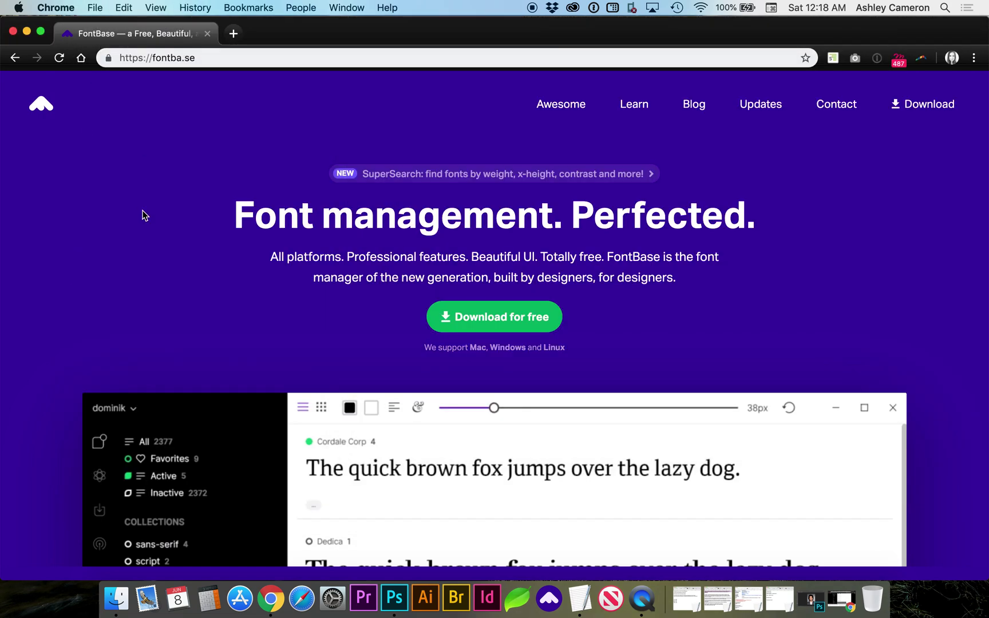